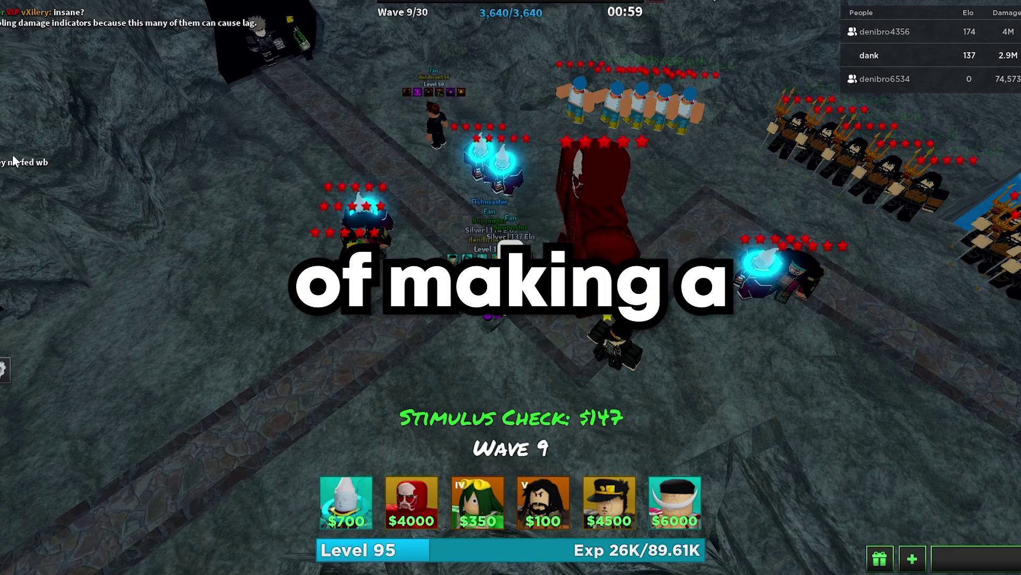
# - Send the chat message about wb being nerfed and view a tower's info and range
pyautogui.press('Return')
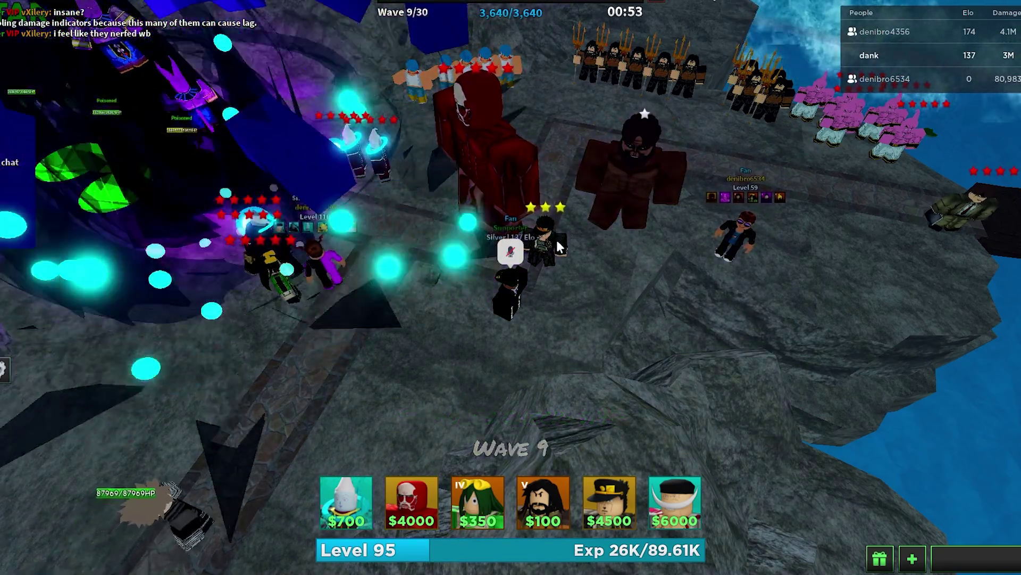
pyautogui.click(551, 239)
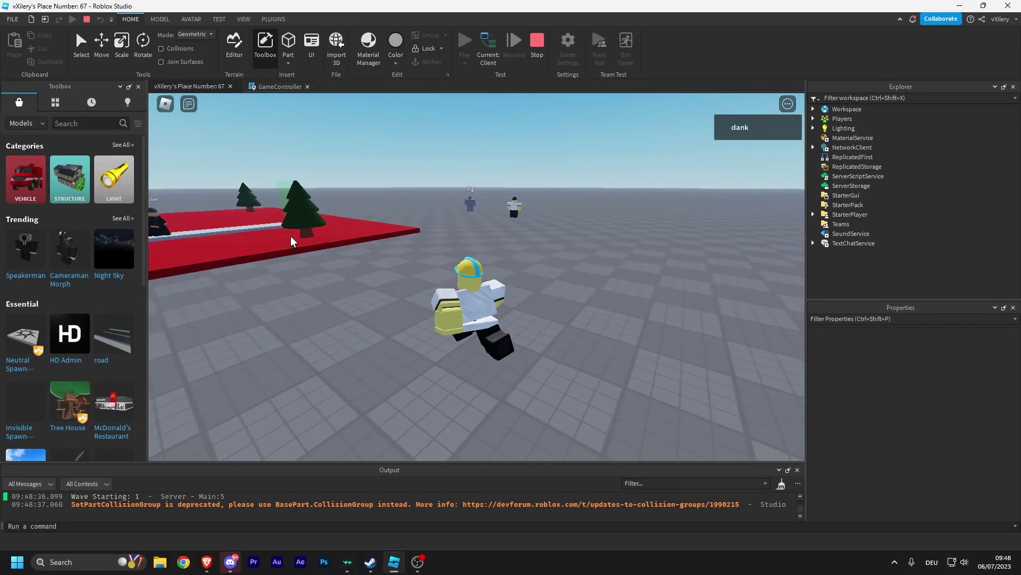
pyautogui.scroll(-10, 331, 220)
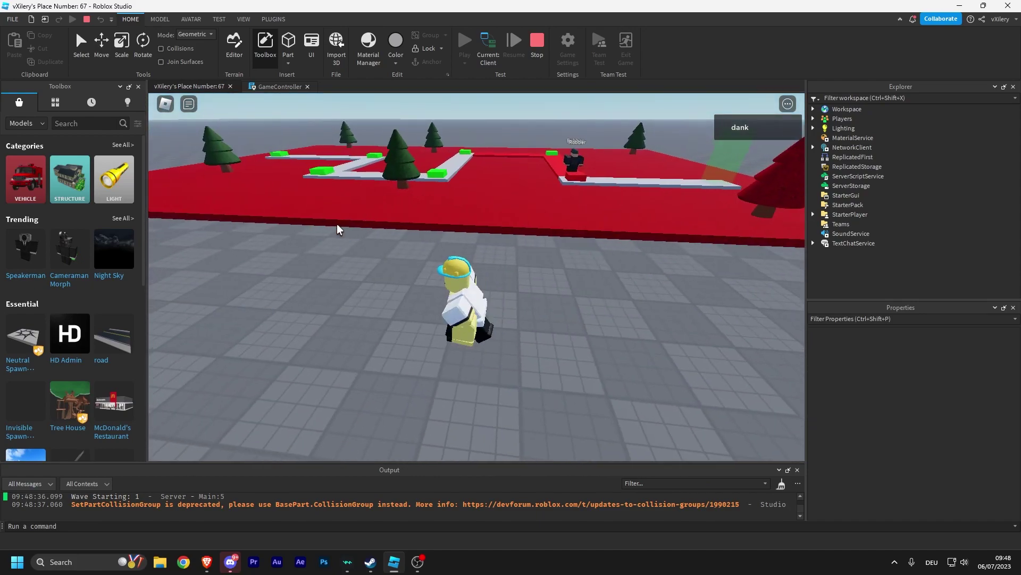
pyautogui.scroll(5, 433, 225)
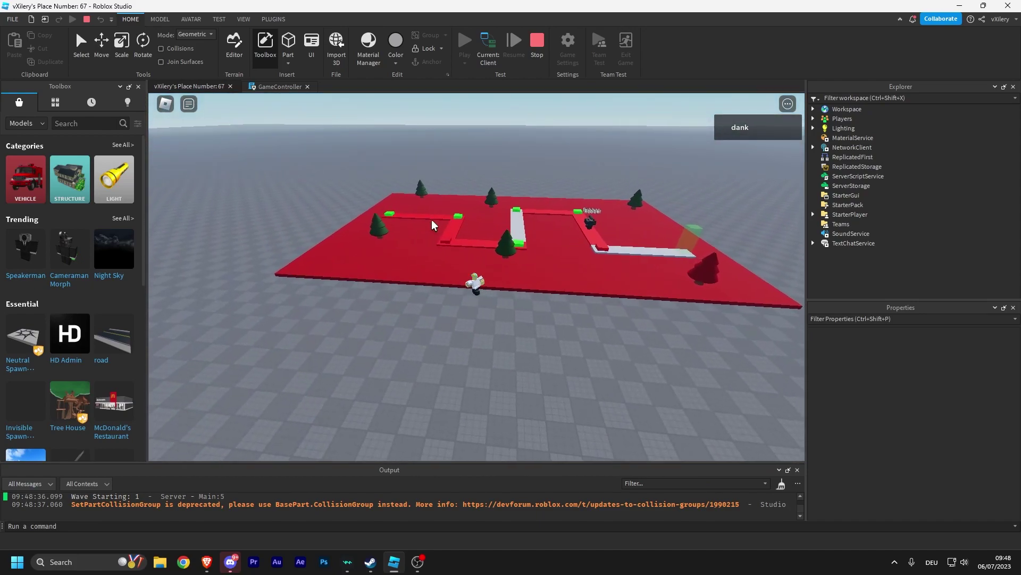
# - Make a cliff rock shorter with the Scale tool, then walk the character along the path in play-test
pyautogui.press('d')
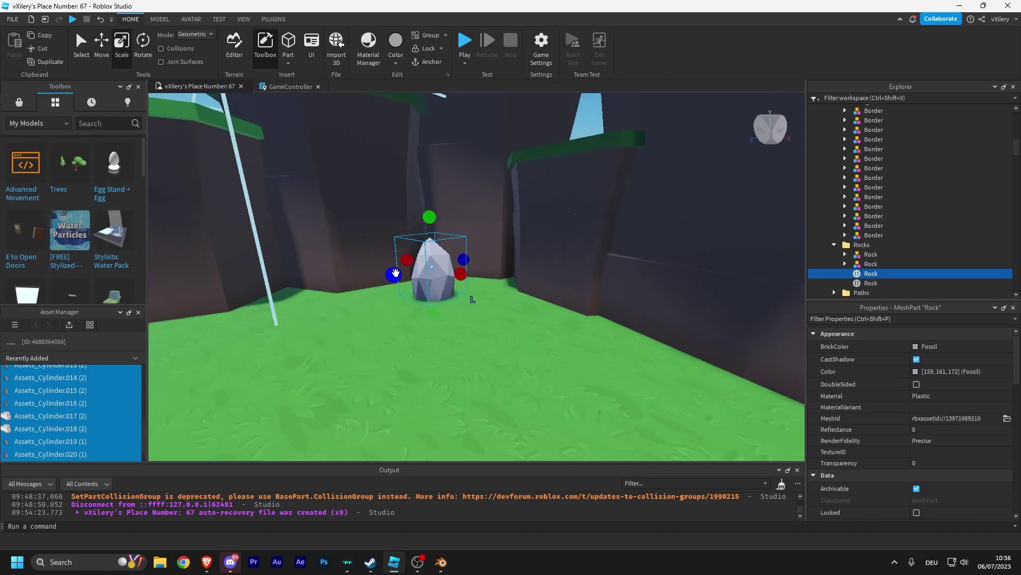
pyautogui.moveTo(395, 273); pyautogui.dragTo(433, 262)
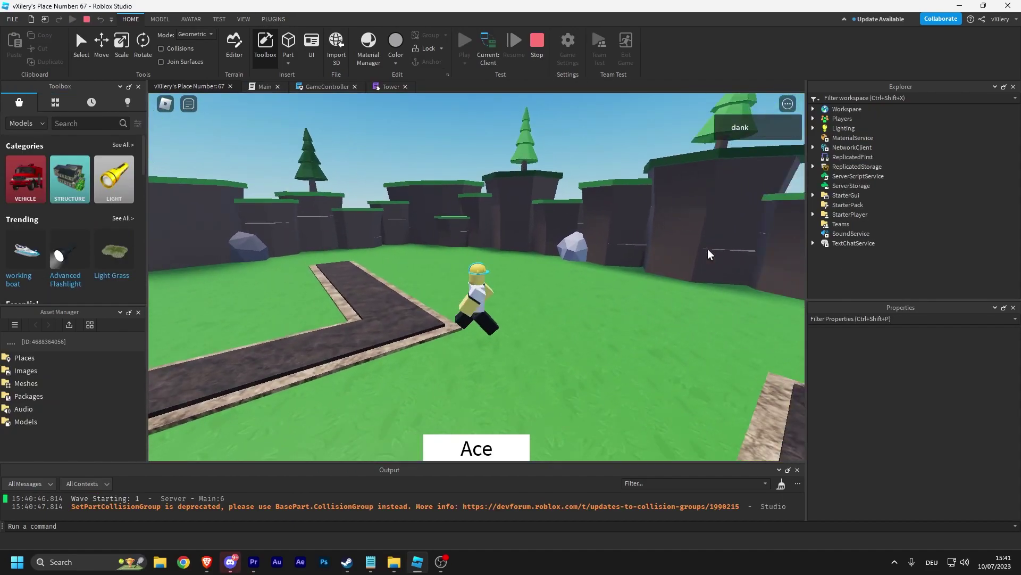
pyautogui.press('w')
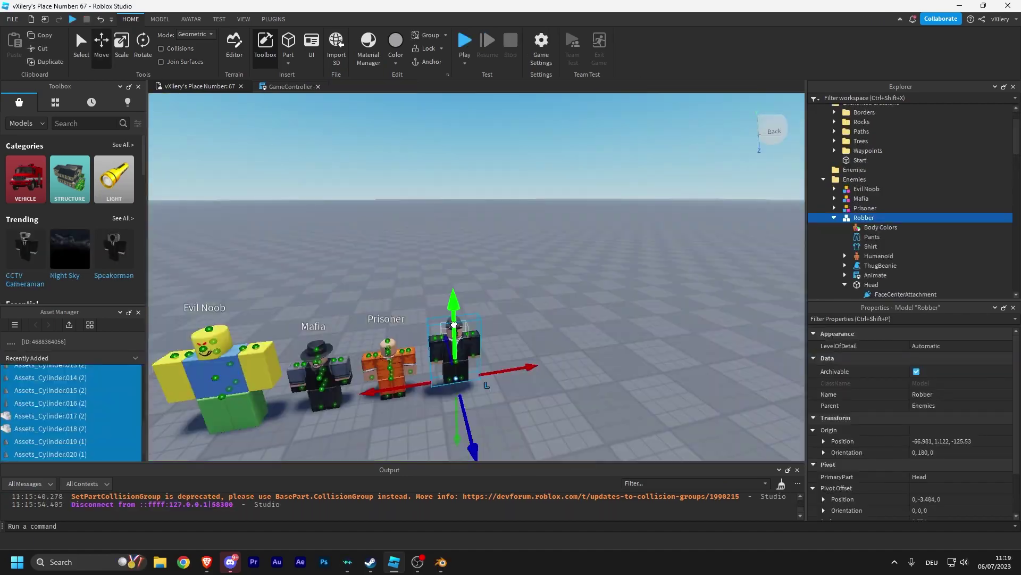
# - Deselect the Robber model, move closer to the enemy models and select the Mushroom enemy
pyautogui.click(586, 320)
pyautogui.press('w')
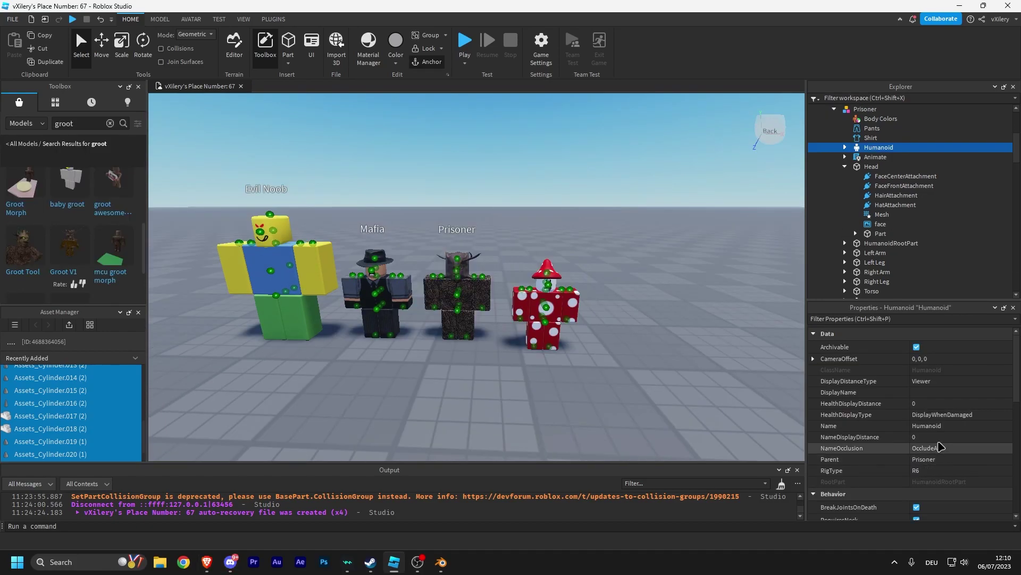
pyautogui.scroll(2, 856, 189)
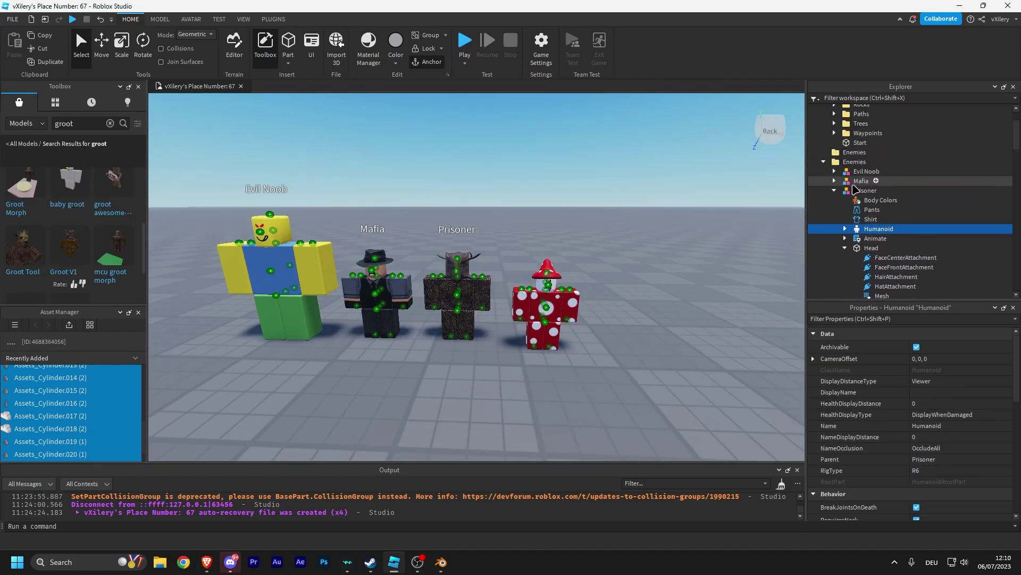
pyautogui.click(554, 304)
pyautogui.scroll(-2, 987, 395)
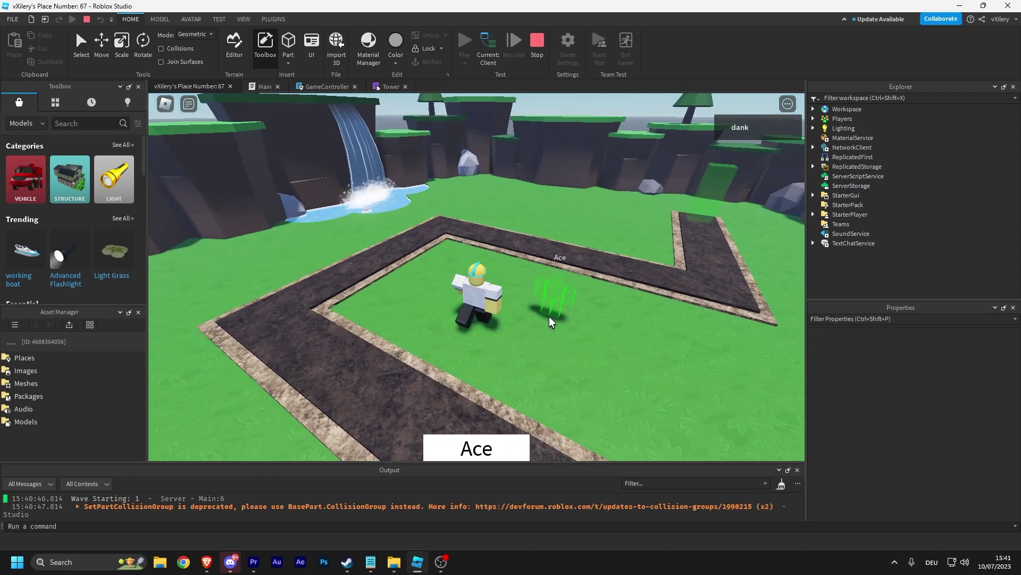
# - Walk the character across the map and place two Ace towers on the grass beside the path
pyautogui.press('w')
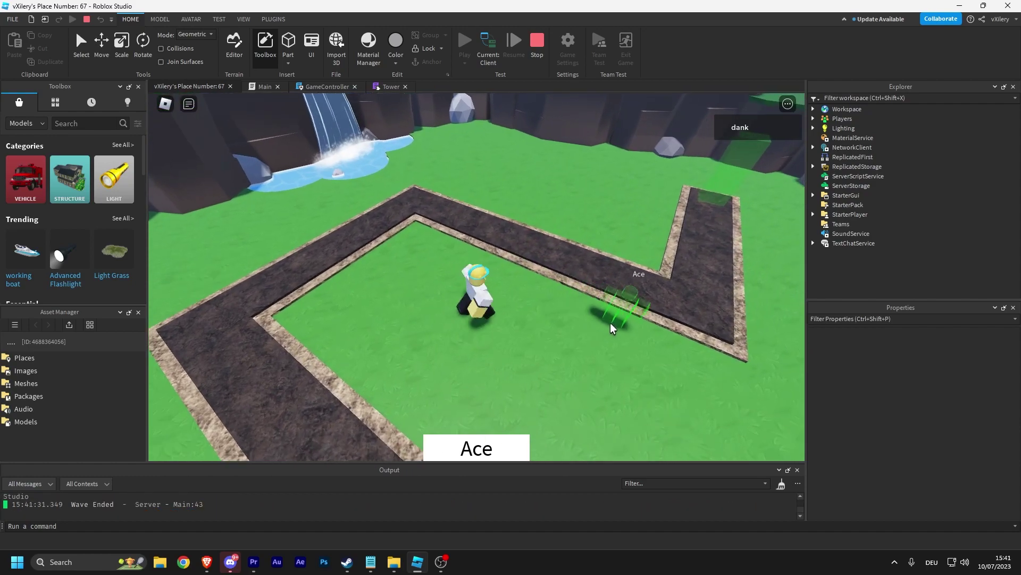
pyautogui.click(594, 307)
pyautogui.click(485, 452)
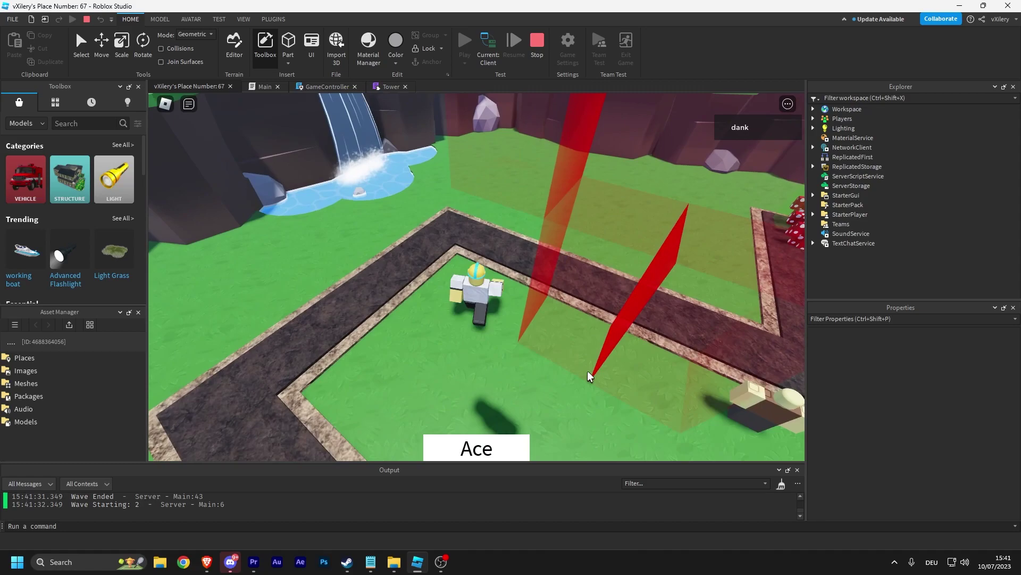
pyautogui.scroll(5, 615, 342)
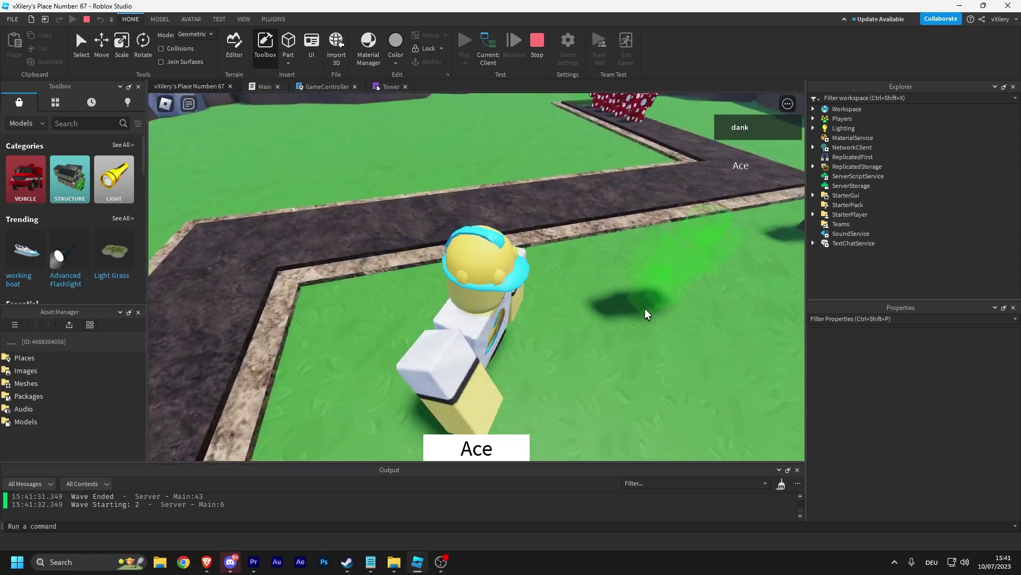
pyautogui.press('w')
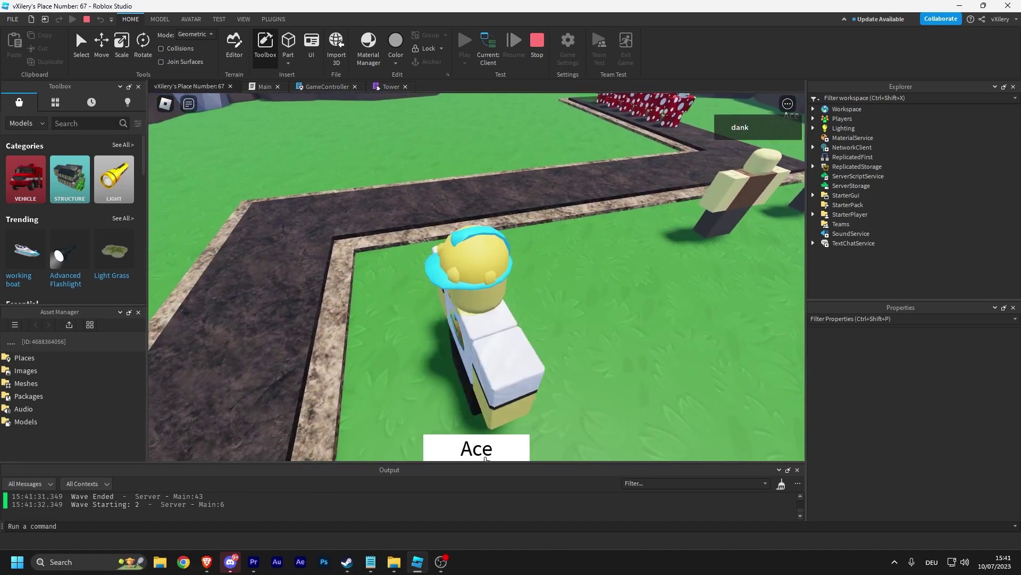
pyautogui.scroll(-5, 519, 431)
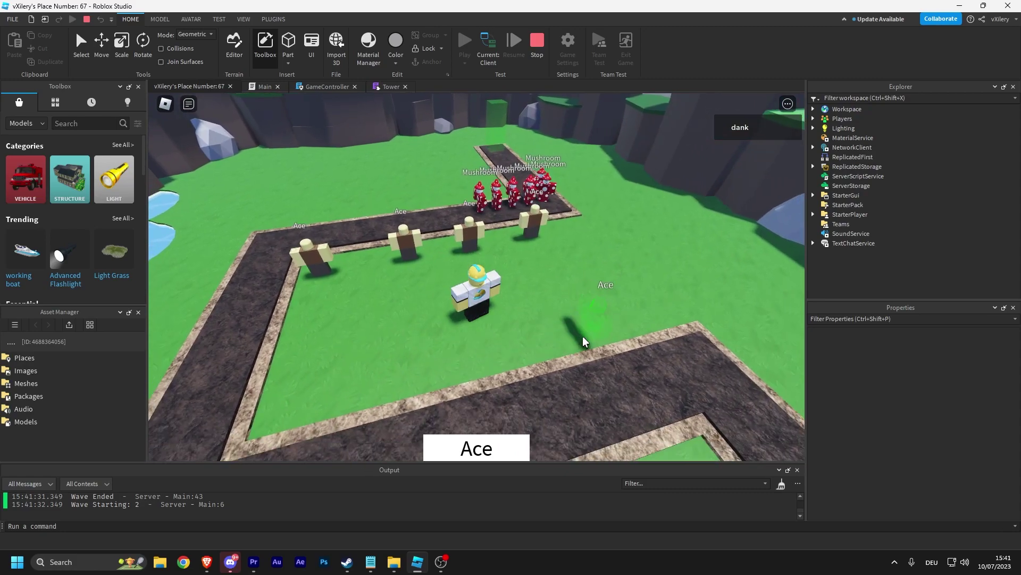
pyautogui.click(599, 315)
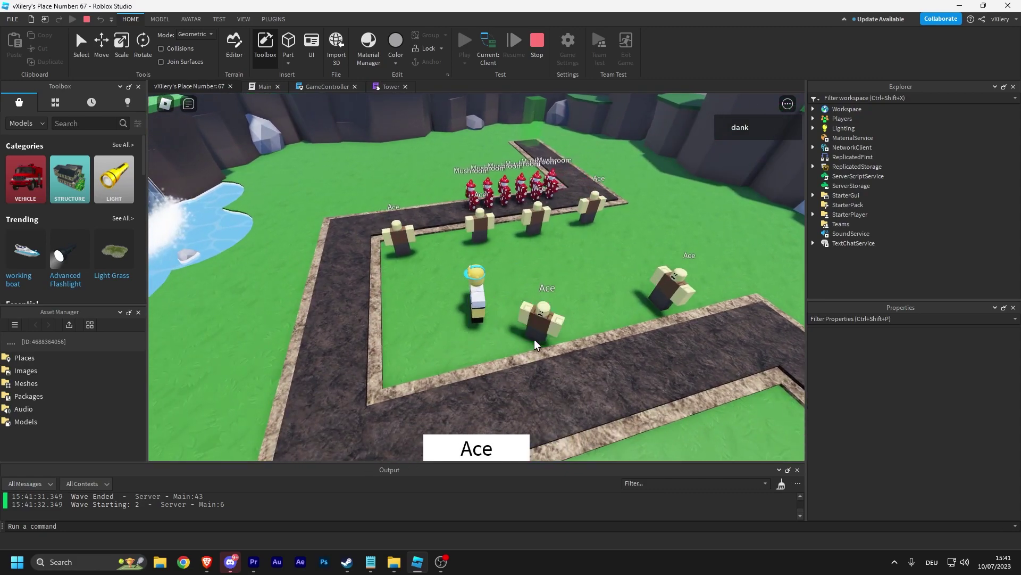
pyautogui.press('a')
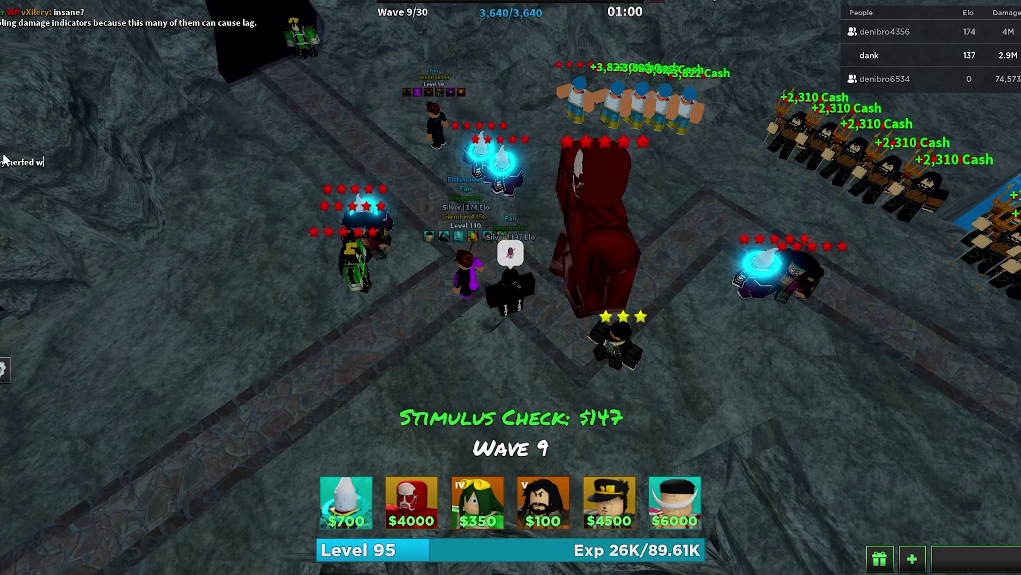
# - Send the 'wb being nerfed' chat message and walk the avatar toward the lower right
pyautogui.press('Return')
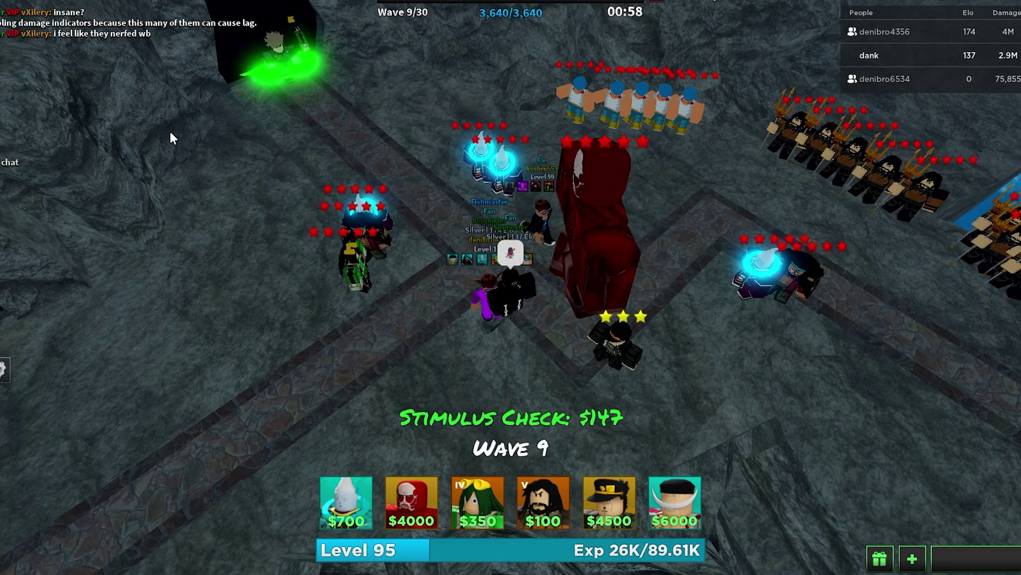
pyautogui.press('s')
pyautogui.press('d')
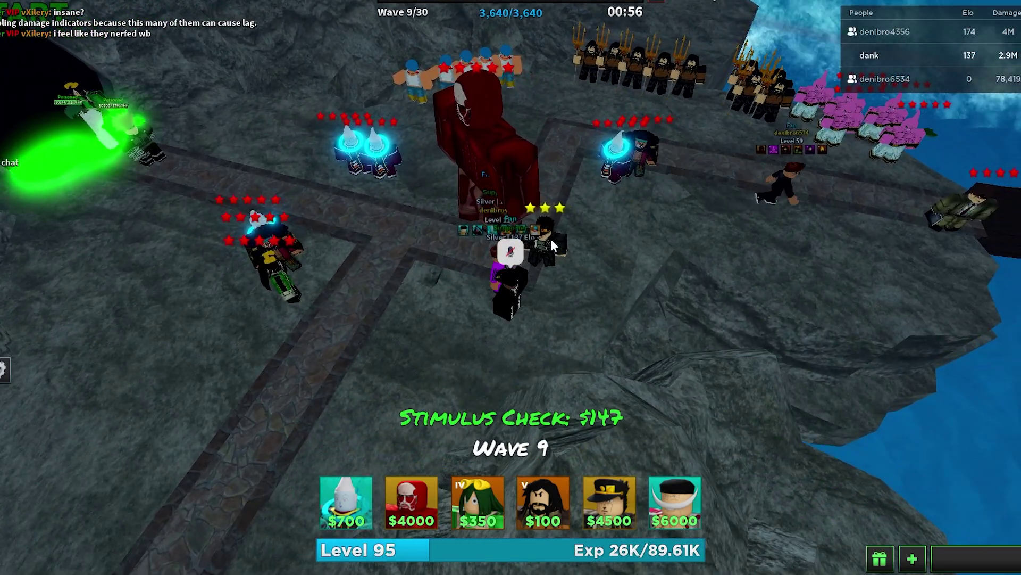